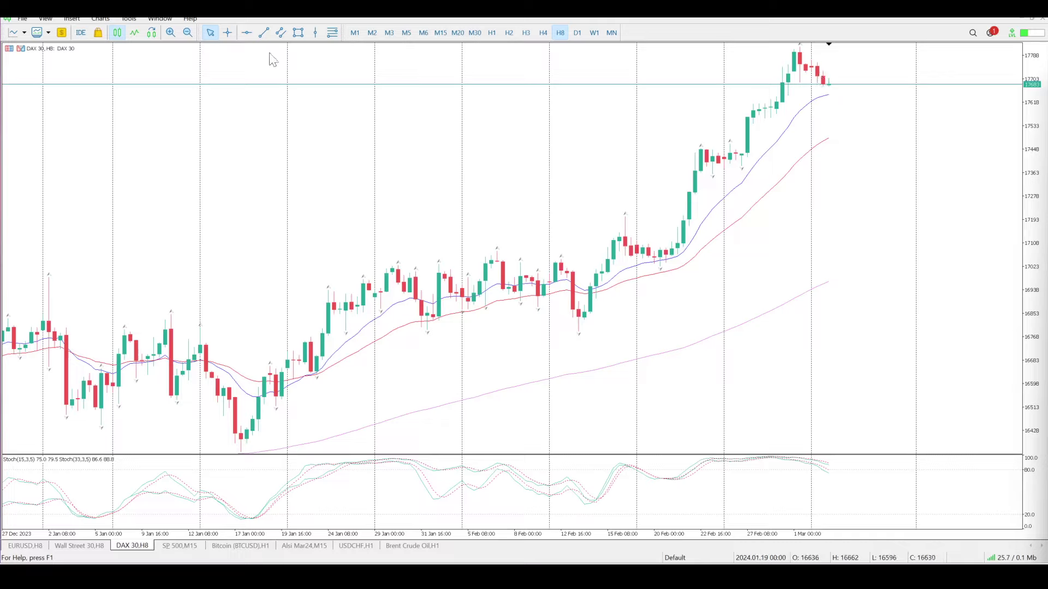
- Draw a red horizontal support line at 17619 just below the latest H8 candles
{"action": "left_click", "coordinate": [246, 32]}
{"action": "left_click_drag", "start_coordinate": [649, 141], "coordinate": [667, 103]}
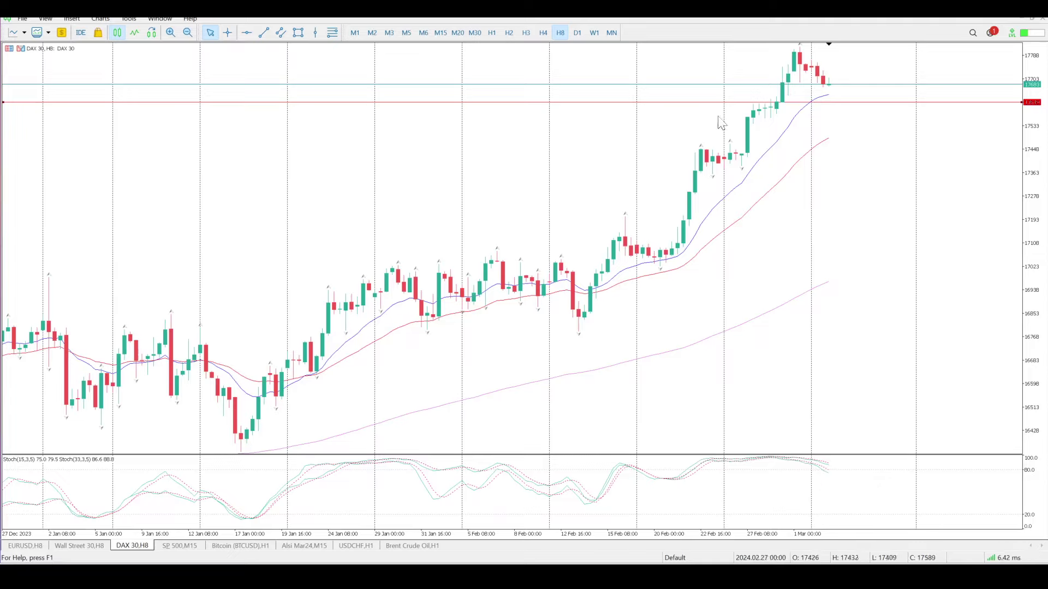
- View the chart on H3, read prices with the crosshair, then move to the H1 timeframe
{"action": "left_click", "coordinate": [532, 34]}
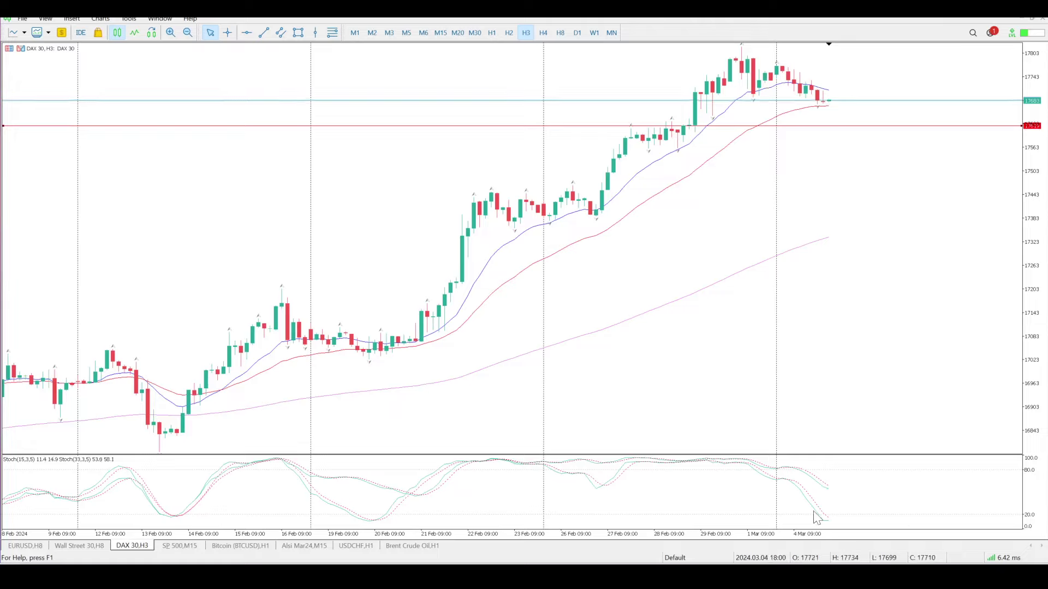
{"action": "mouse_move", "coordinate": [816, 518]}
{"action": "middle_click", "coordinate": [712, 104]}
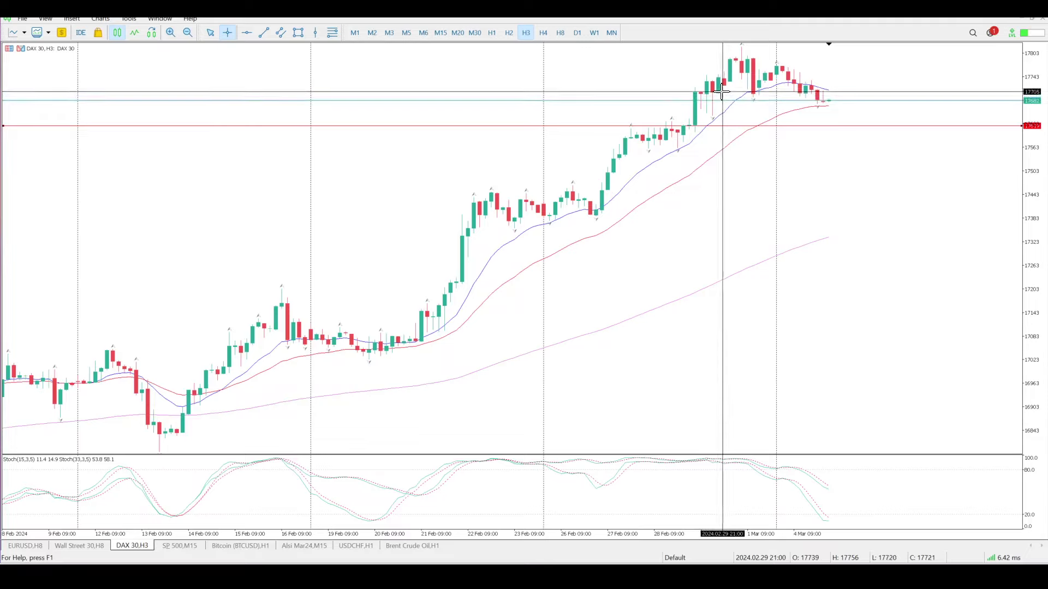
{"action": "mouse_move", "coordinate": [720, 115]}
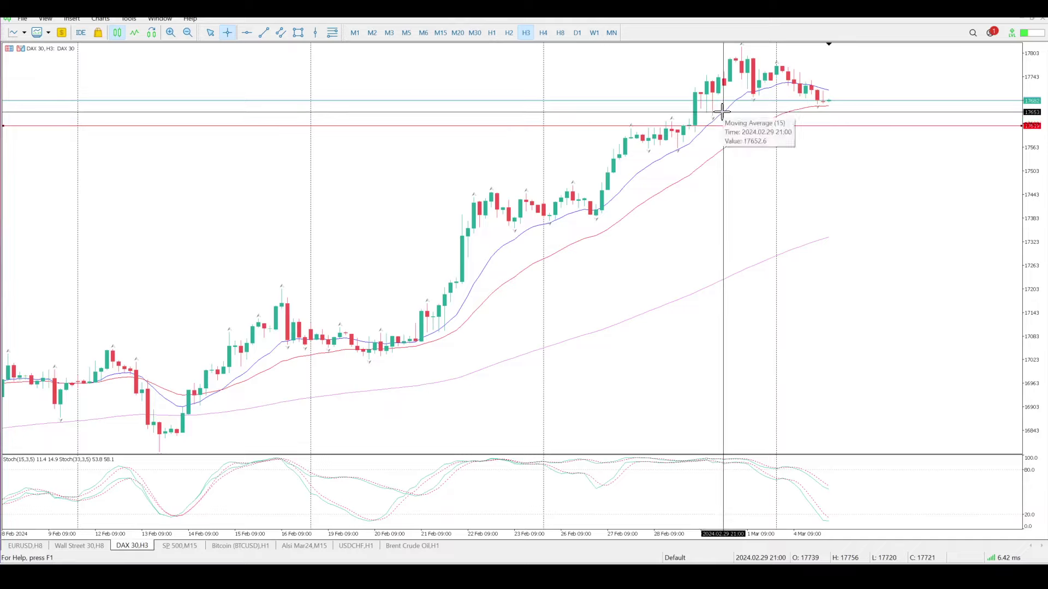
{"action": "key", "text": "Escape"}
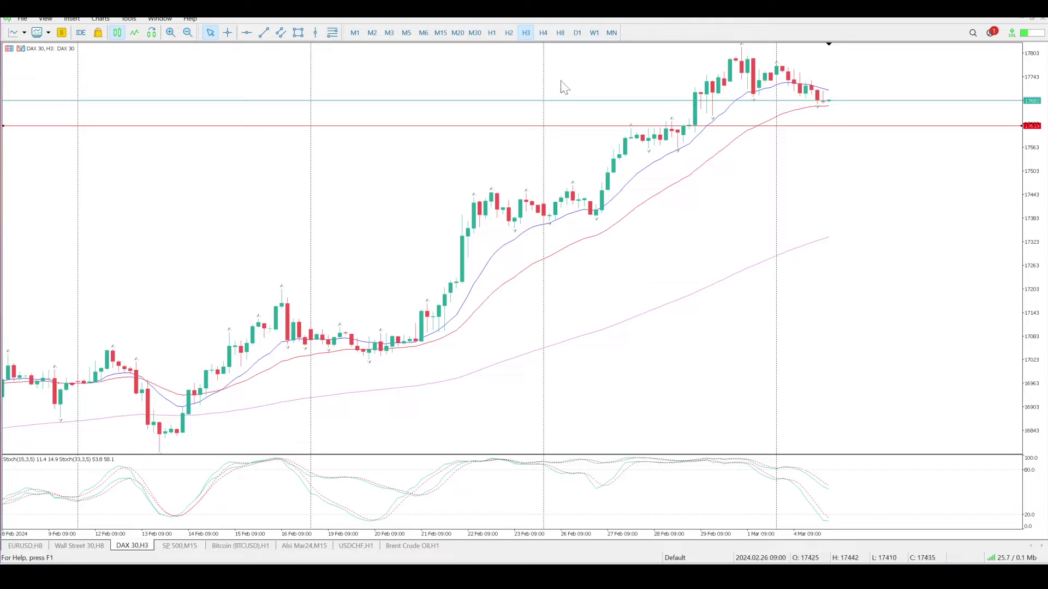
{"action": "left_click", "coordinate": [492, 33]}
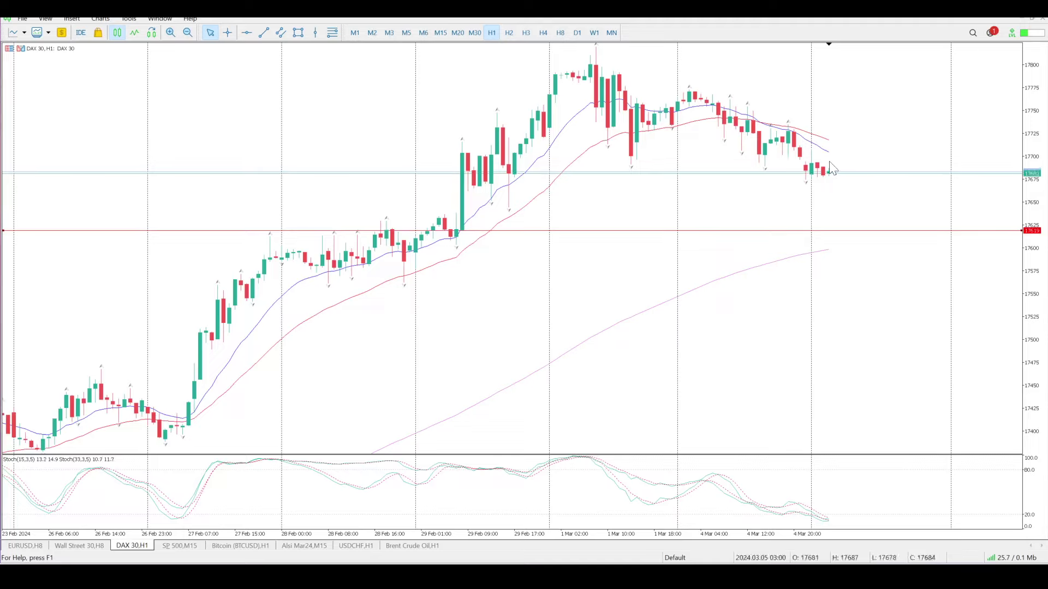
- Draw a second red horizontal line at 17715 on the H1 chart
{"action": "left_click", "coordinate": [247, 34]}
{"action": "mouse_move", "coordinate": [351, 140]}
{"action": "left_mouse_down"}
{"action": "mouse_move", "coordinate": [358, 133]}
{"action": "mouse_move", "coordinate": [366, 144]}
{"action": "left_mouse_up"}
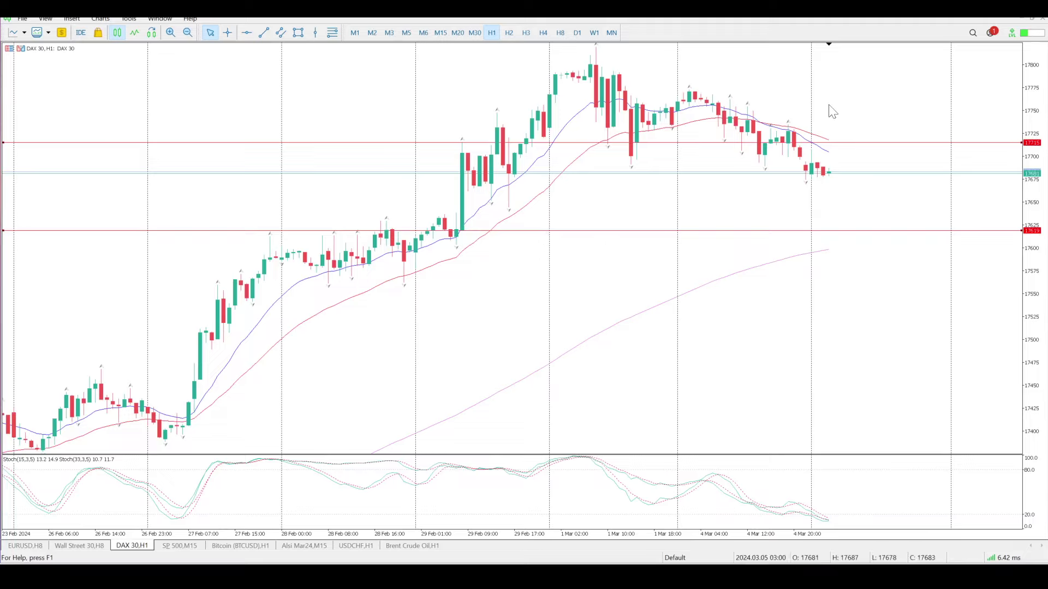
- Switch to M15, compress the price scale, and move the 17715 line down to 17713
{"action": "left_click", "coordinate": [440, 33]}
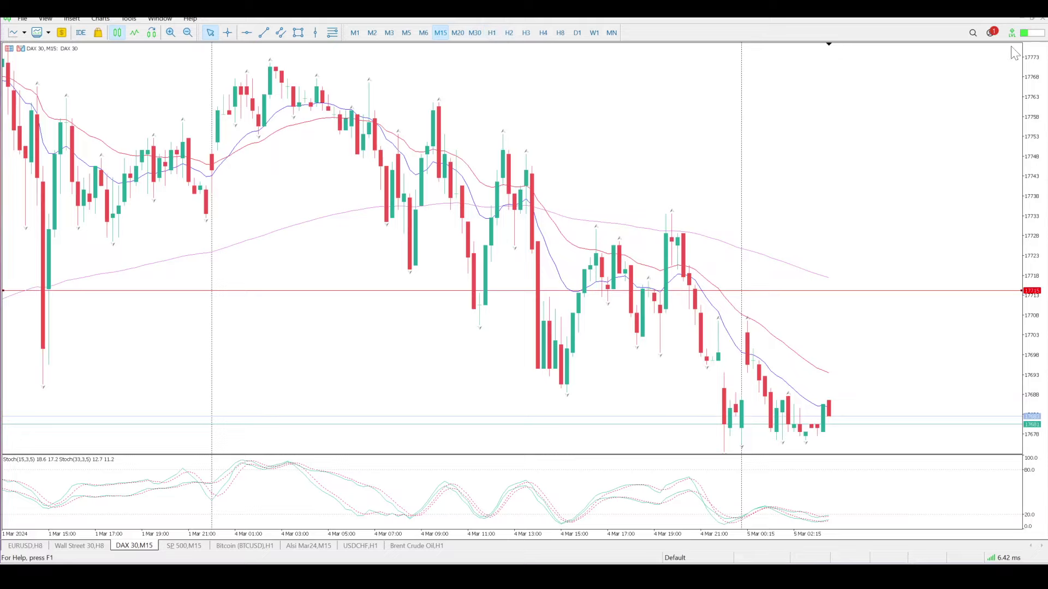
{"action": "left_click_drag", "start_coordinate": [1037, 73], "coordinate": [1027, 453]}
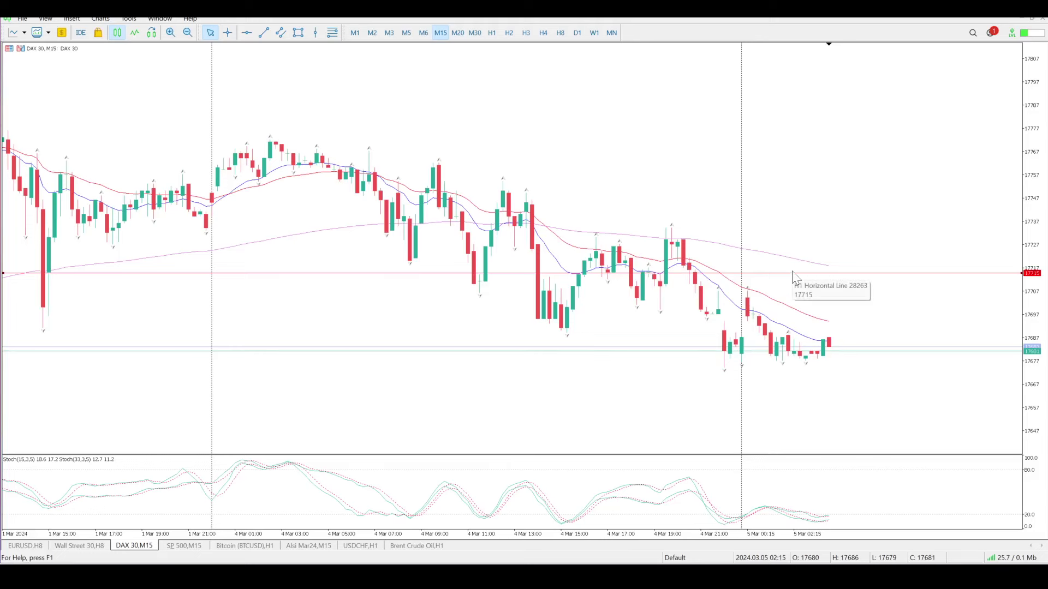
{"action": "scroll", "coordinate": [792, 277], "scroll_direction": "up", "scroll_amount": 5}
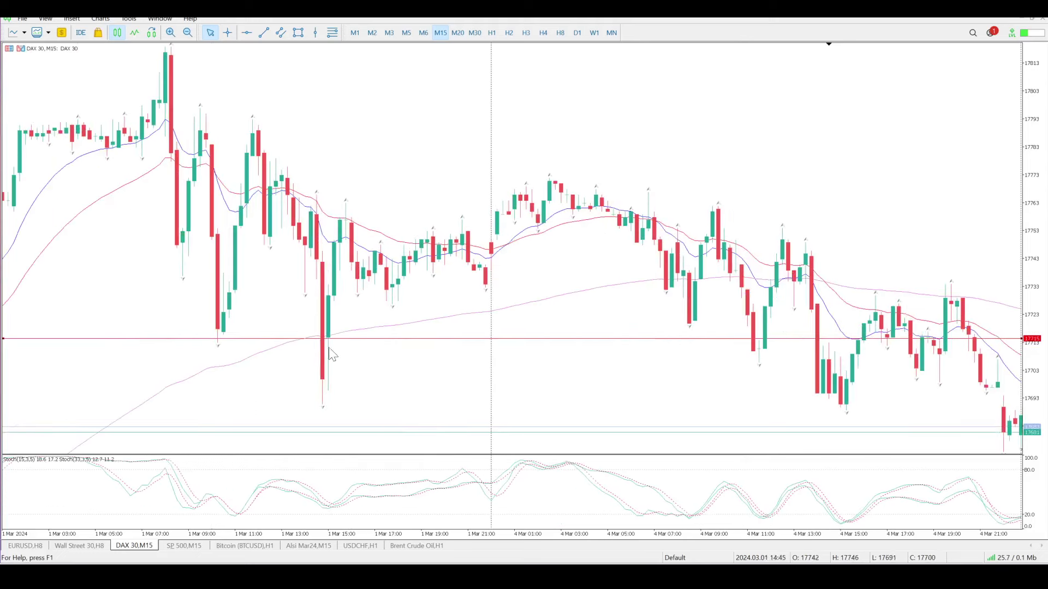
{"action": "left_click_drag", "start_coordinate": [343, 341], "coordinate": [346, 346]}
{"action": "scroll", "coordinate": [475, 334], "scroll_direction": "down", "scroll_amount": 10}
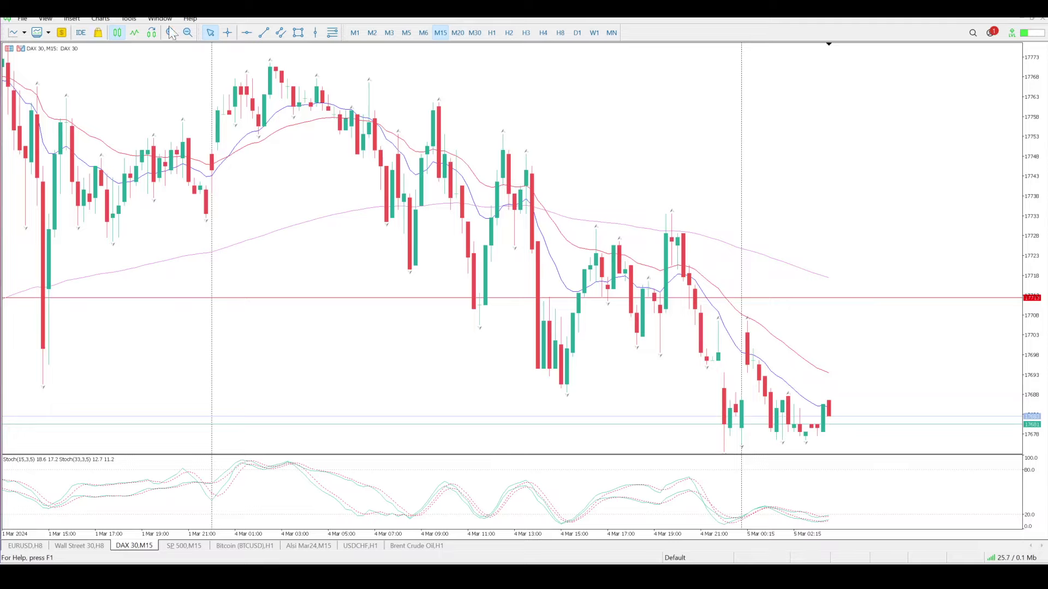
- Add a red resistance line at 17726, just above the 17713 line
{"action": "left_click", "coordinate": [246, 33]}
{"action": "left_click_drag", "start_coordinate": [534, 257], "coordinate": [559, 253]}
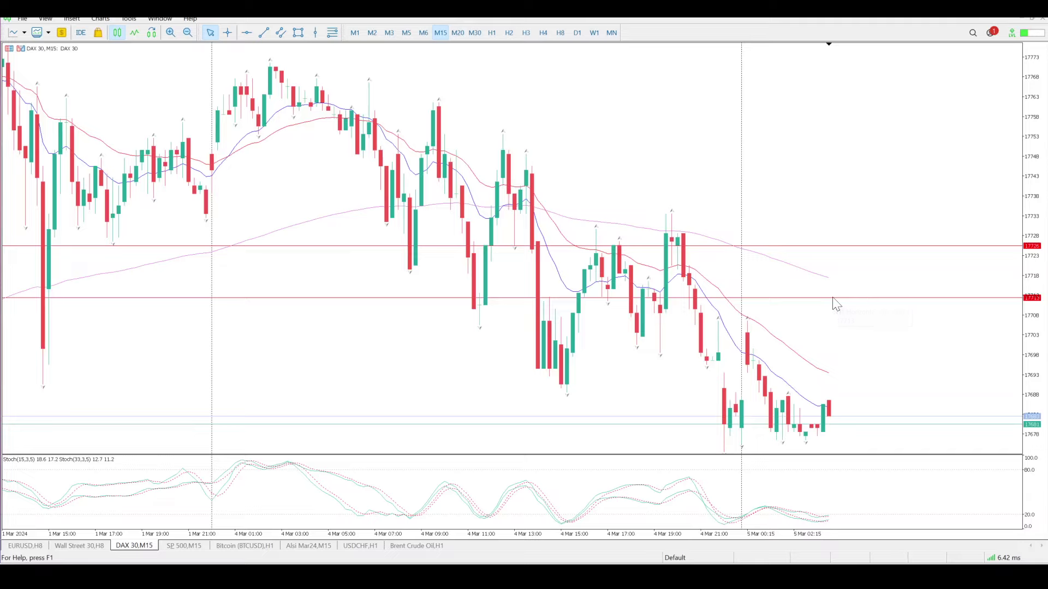
- Compress the M15 price scale, scroll back, and place a red support line at 17664
{"action": "left_click_drag", "start_coordinate": [1032, 120], "coordinate": [907, 423]}
{"action": "scroll", "coordinate": [709, 392], "scroll_direction": "down", "scroll_amount": 5}
{"action": "scroll", "coordinate": [574, 370], "scroll_direction": "down", "scroll_amount": 15}
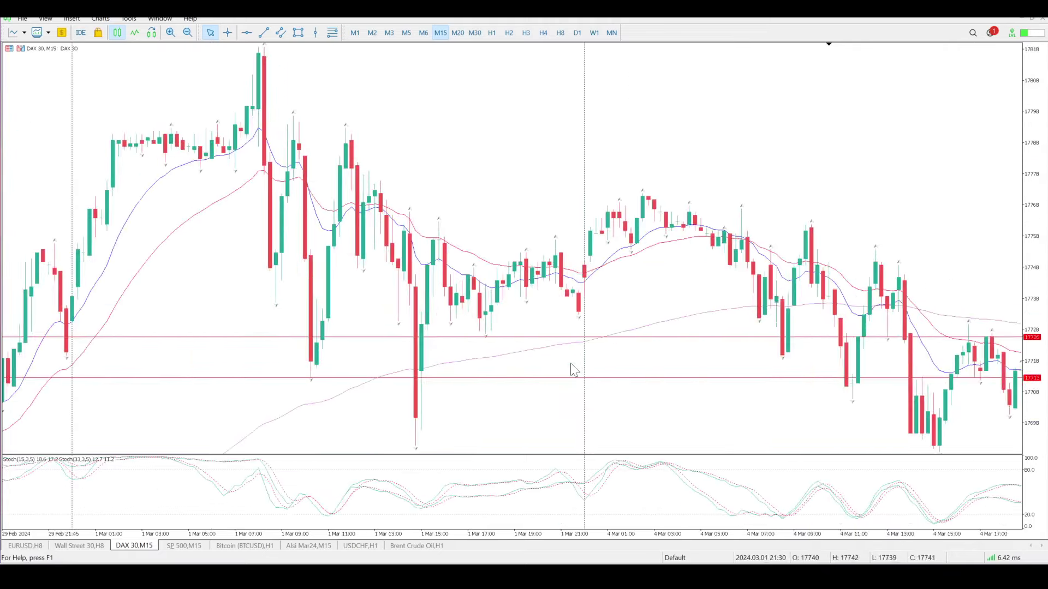
{"action": "scroll", "coordinate": [573, 370], "scroll_direction": "down", "scroll_amount": 2}
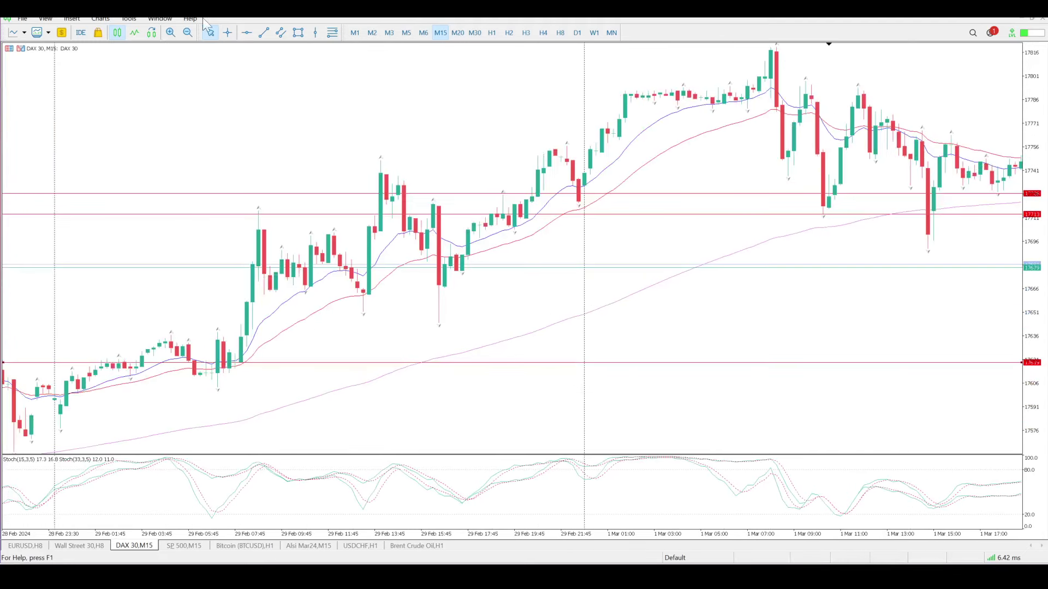
{"action": "left_click", "coordinate": [247, 32]}
{"action": "left_click_drag", "start_coordinate": [264, 301], "coordinate": [270, 292]}
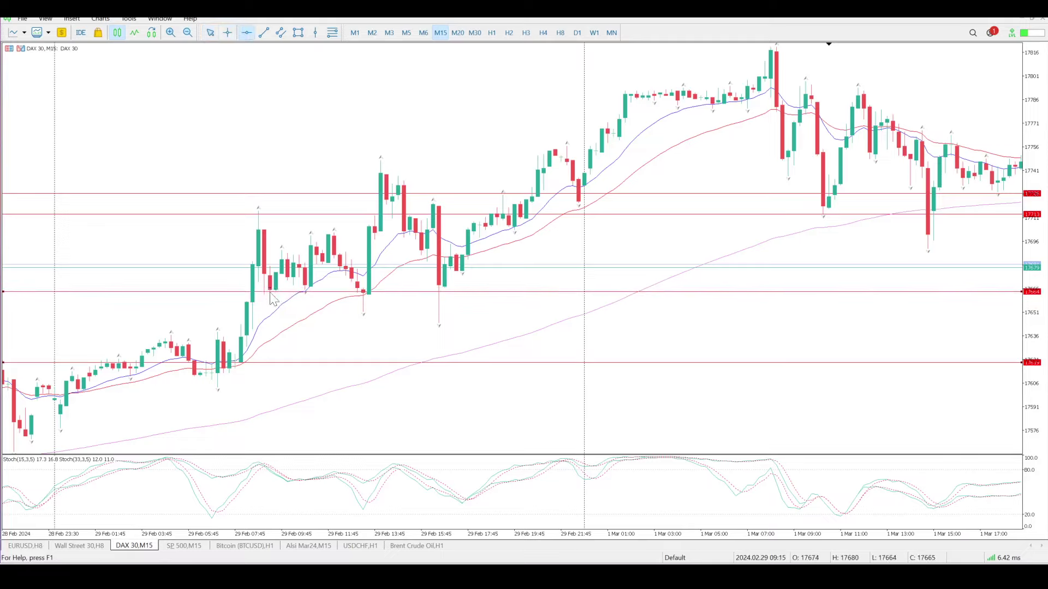
- Add two more red support lines below it at 17651 and 17636
{"action": "left_click", "coordinate": [246, 33]}
{"action": "left_click_drag", "start_coordinate": [303, 329], "coordinate": [304, 313]}
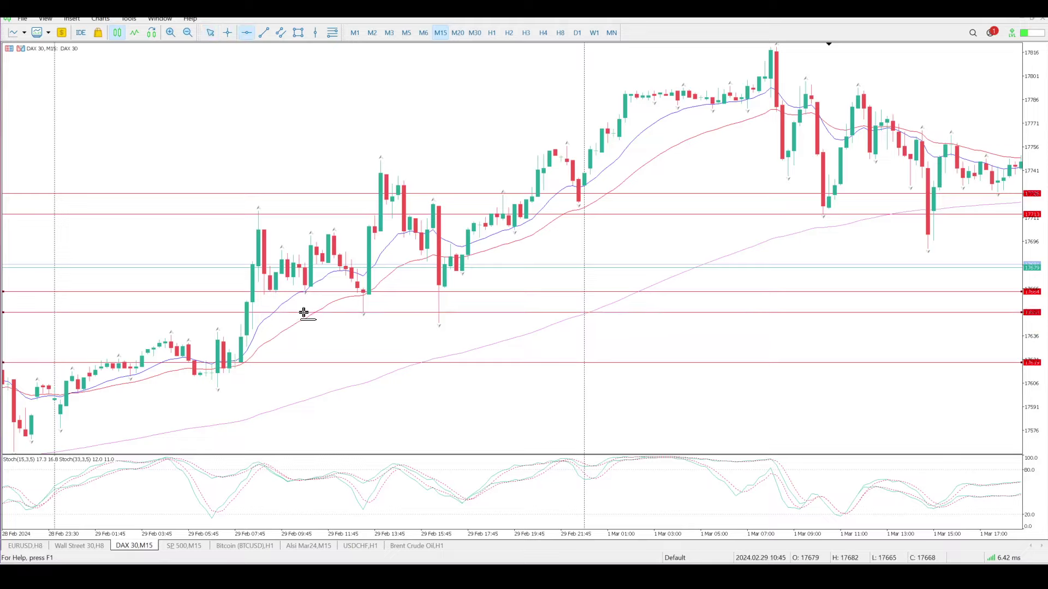
{"action": "left_click", "coordinate": [247, 33]}
{"action": "left_click", "coordinate": [159, 334]}
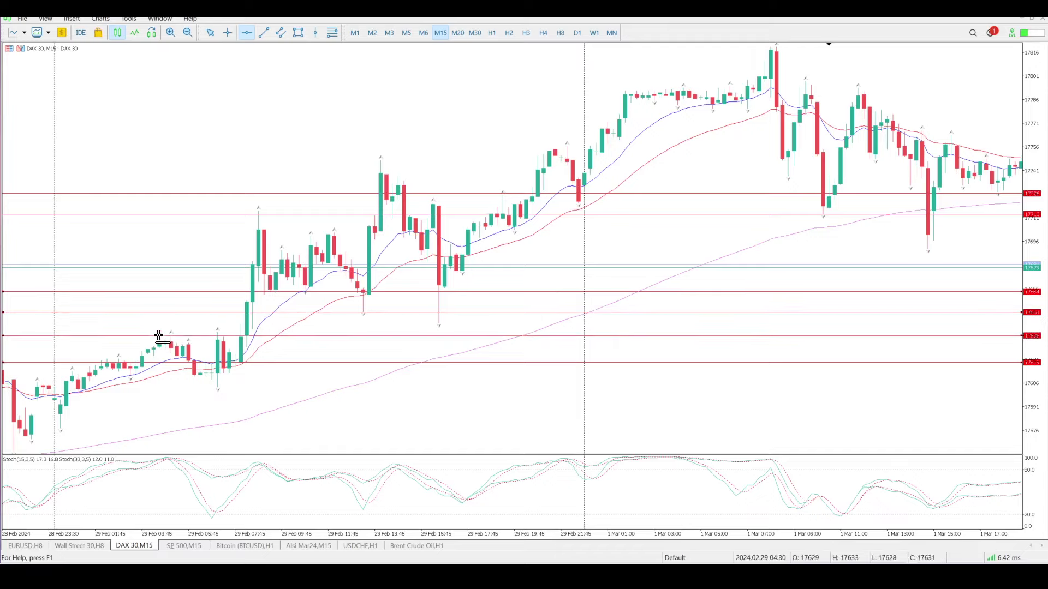
{"action": "left_click_drag", "start_coordinate": [161, 334], "coordinate": [162, 336]}
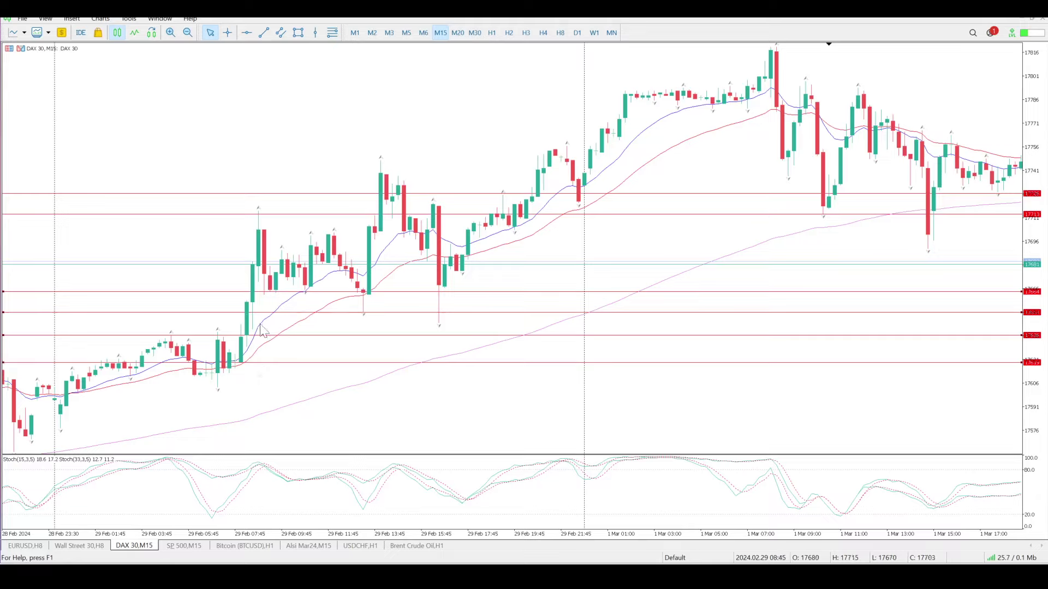
{"action": "scroll", "coordinate": [256, 381], "scroll_direction": "up", "scroll_amount": 5}
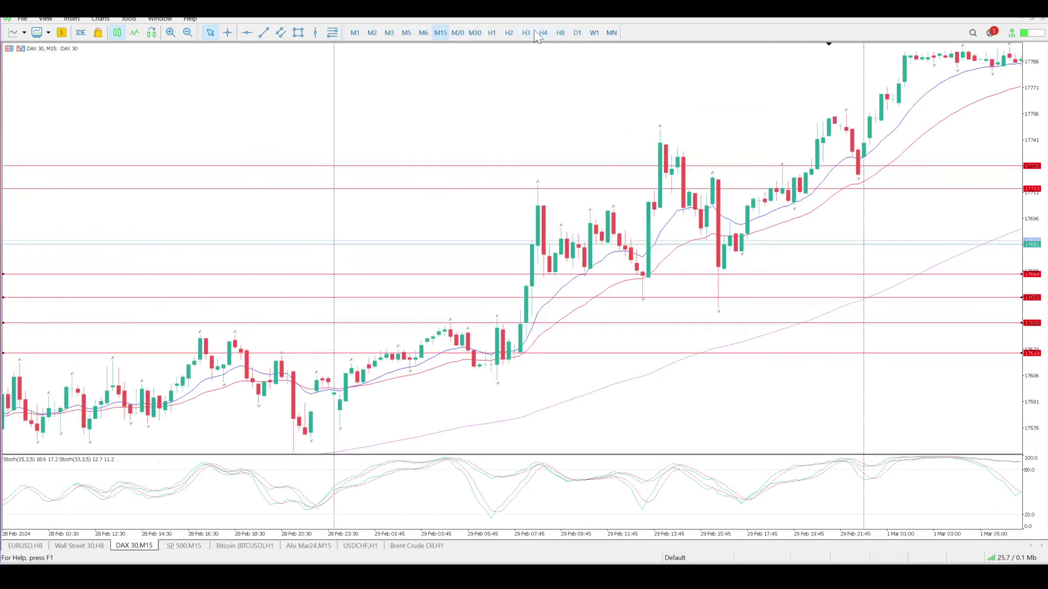
- Switch the DAX 30 chart to H1 and scroll back to late February
{"action": "left_click", "coordinate": [492, 33]}
{"action": "scroll", "coordinate": [513, 209], "scroll_direction": "up", "scroll_amount": 3}
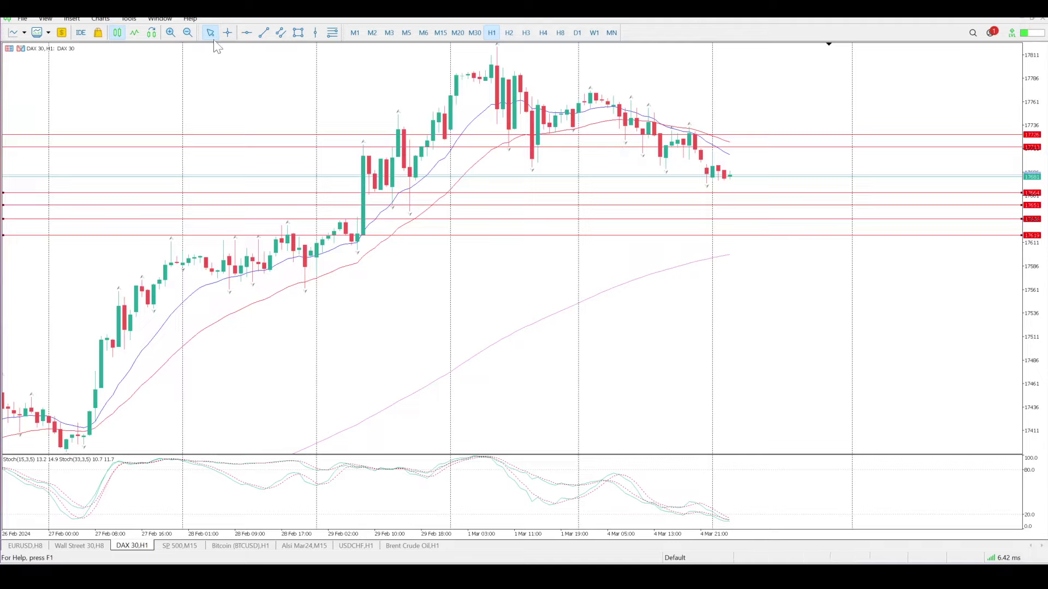
- Add red lines just above current price and at 17792 by the highs, then switch to M15
{"action": "left_click", "coordinate": [246, 32]}
{"action": "left_click_drag", "start_coordinate": [483, 135], "coordinate": [492, 169]}
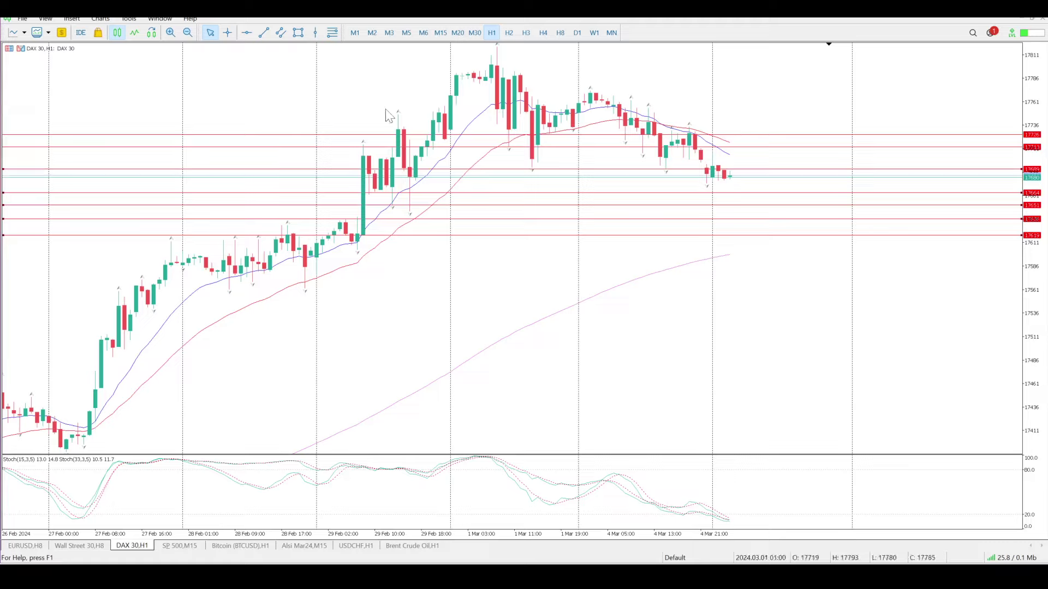
{"action": "left_click", "coordinate": [247, 32]}
{"action": "left_click", "coordinate": [426, 75]}
{"action": "left_click_drag", "start_coordinate": [426, 75], "coordinate": [431, 72]}
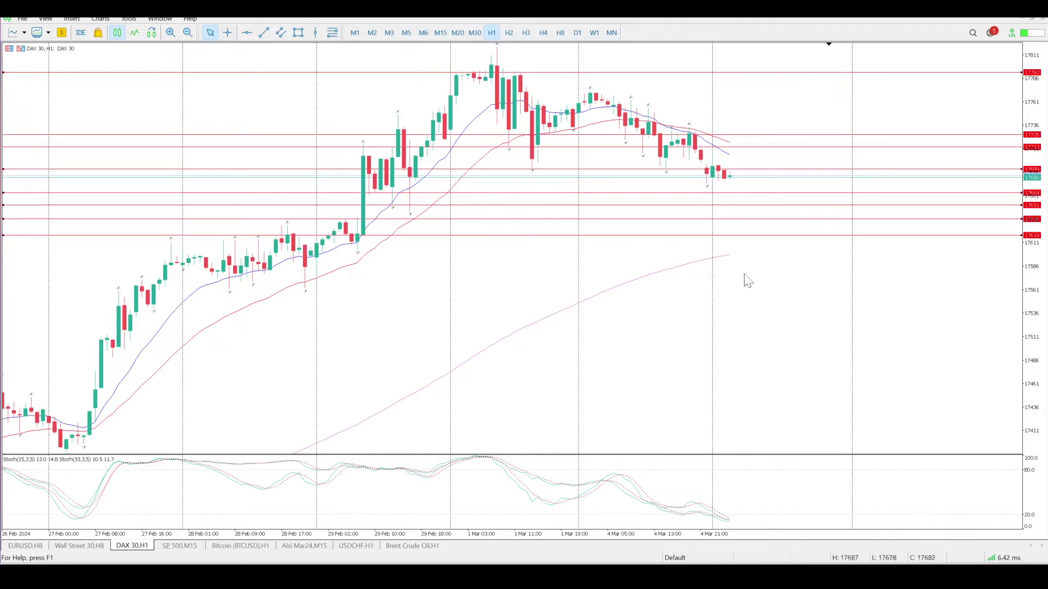
{"action": "left_click", "coordinate": [439, 33]}
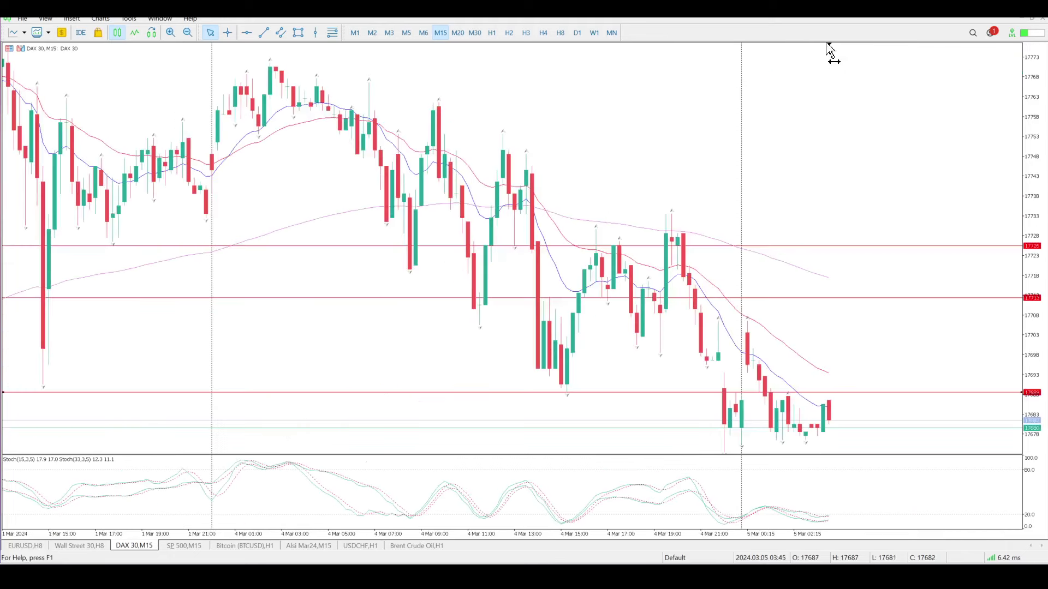
- Compress the M15 price scale so red levels from 17792 down to 17651 are visible
{"action": "left_click_drag", "start_coordinate": [1037, 98], "coordinate": [998, 370]}
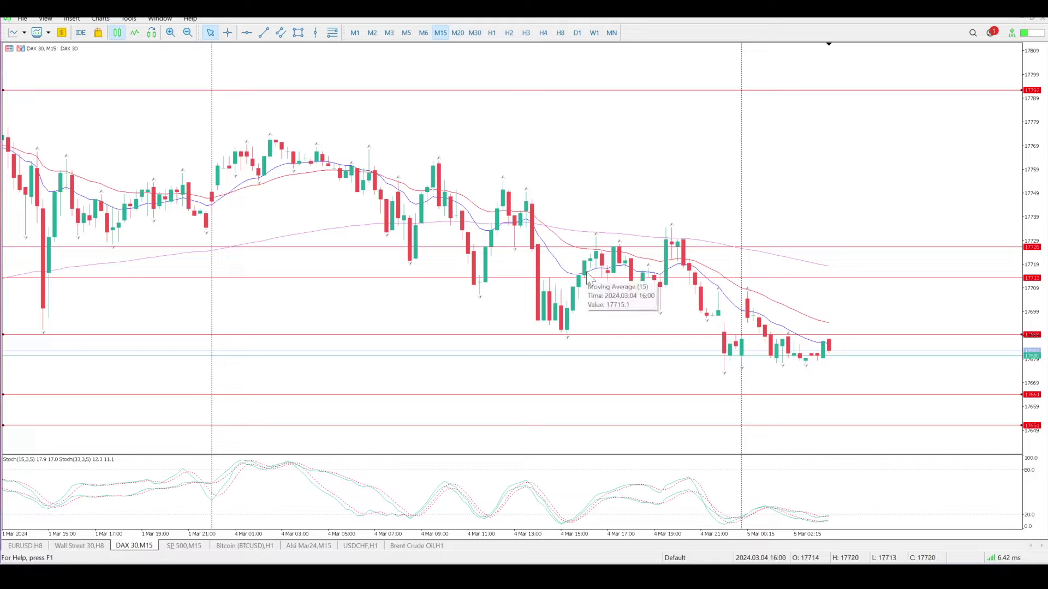
{"action": "mouse_move", "coordinate": [624, 254]}
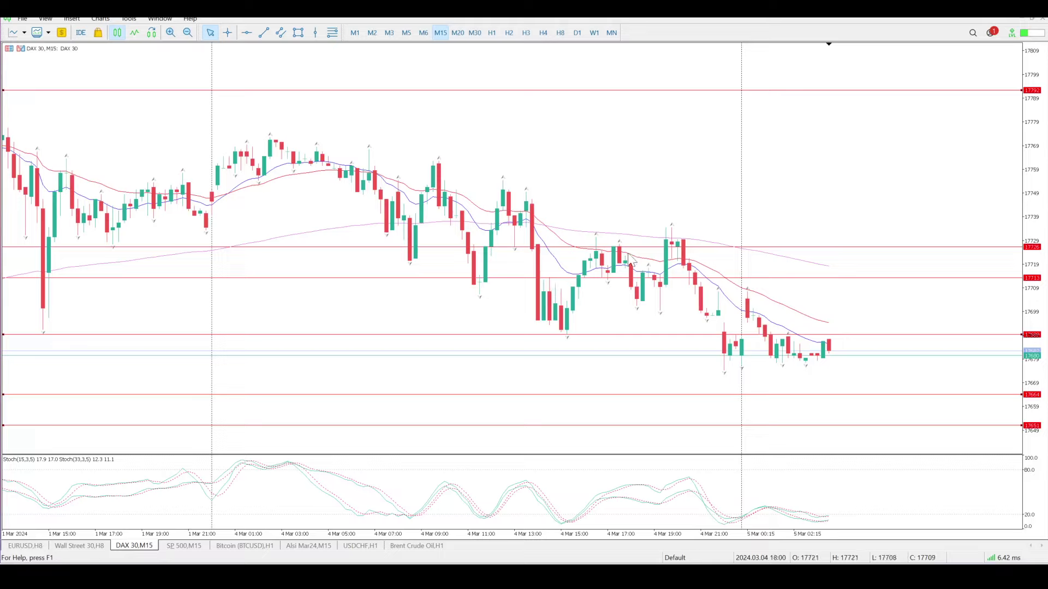